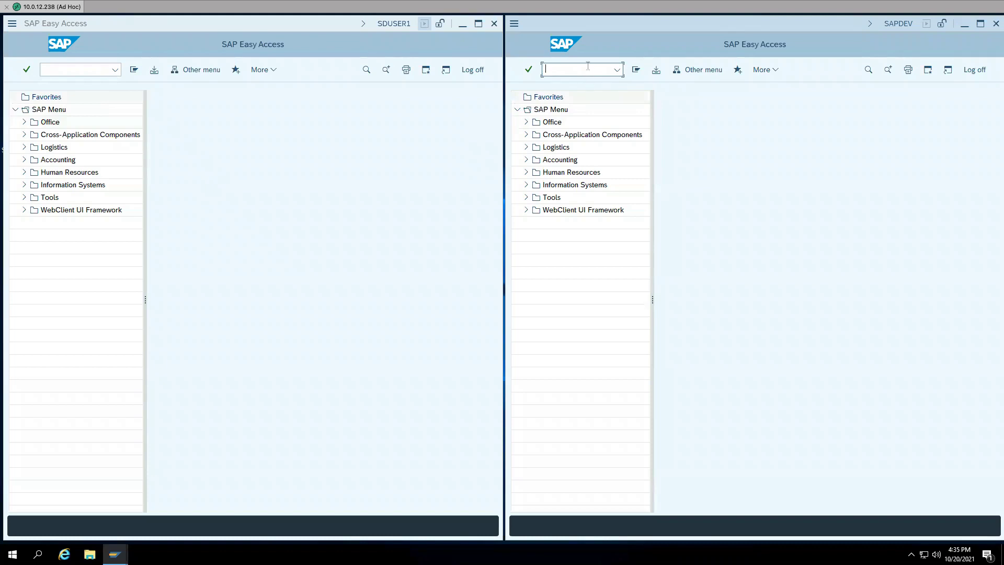
Run /npa20 and then /nva03 in the right session; both are refused as not authorized
type("/npa20")
key("Return")
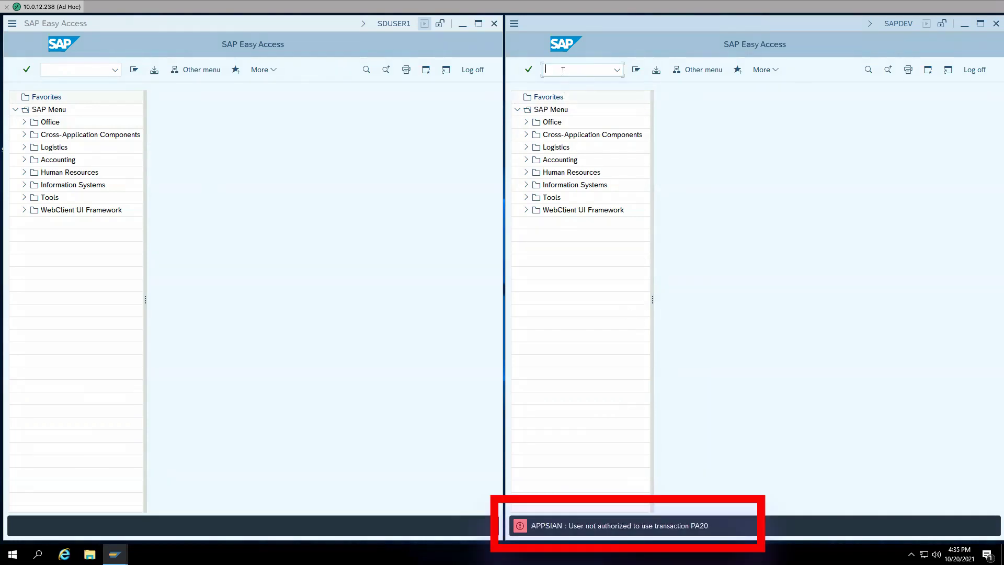
type("/nva03")
key("Return")
Launch the /N/APPSERP/POLICY Policy Master from the left session's command history
left_click(116, 70)
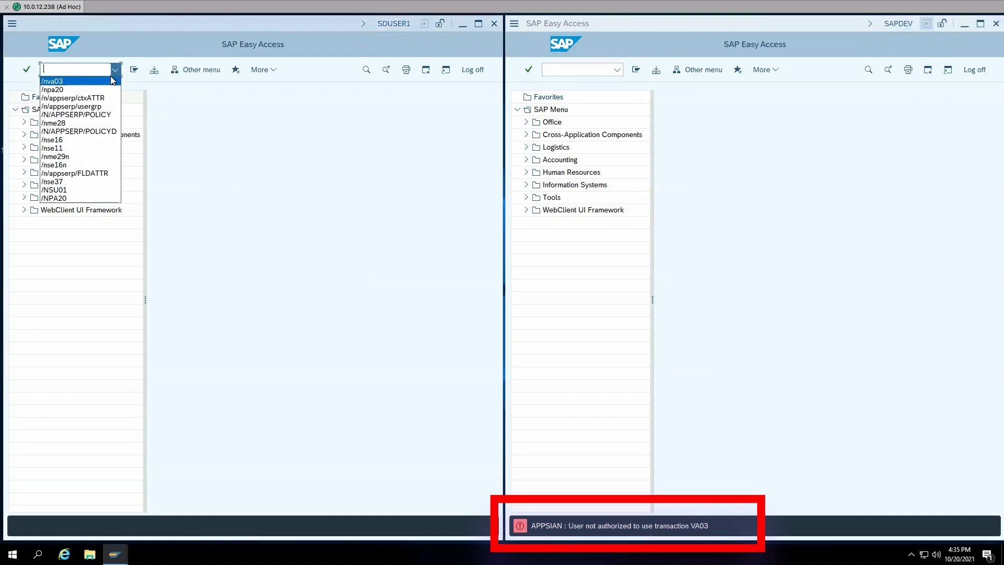
left_click(104, 114)
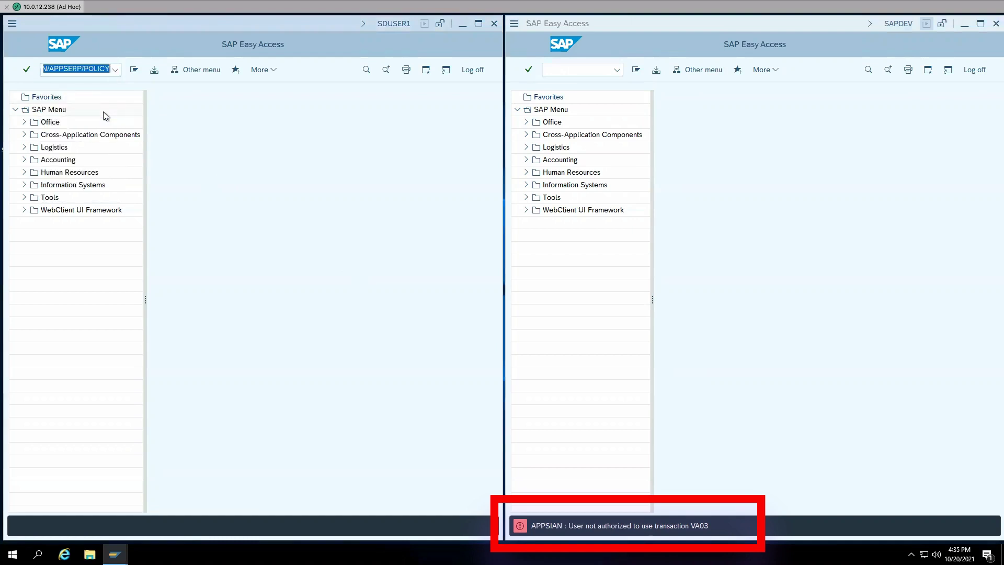
key("Return")
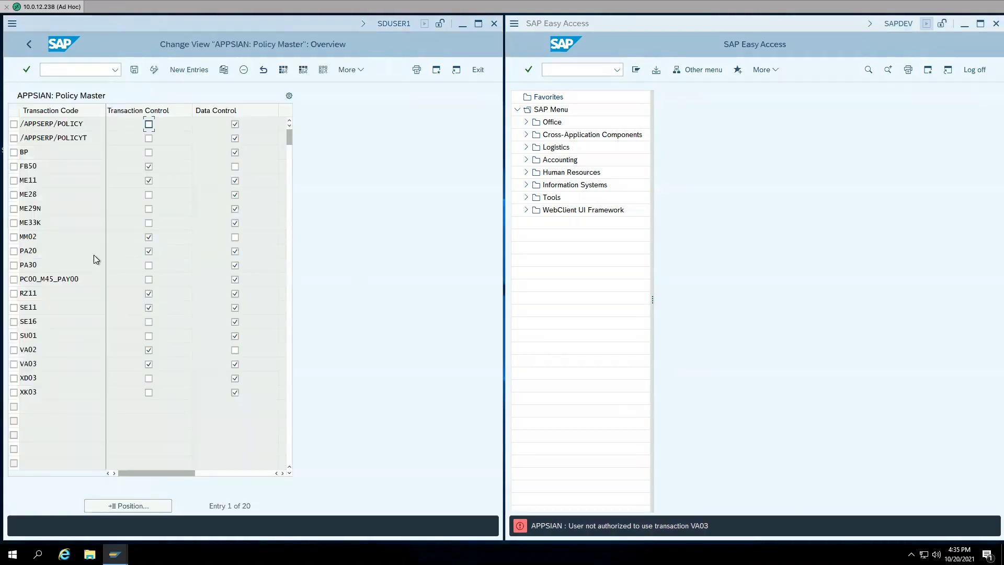
Clear Transaction Control for PA20 and VA03 and save the Policy Master
left_click(148, 251)
left_click(148, 365)
left_click(135, 70)
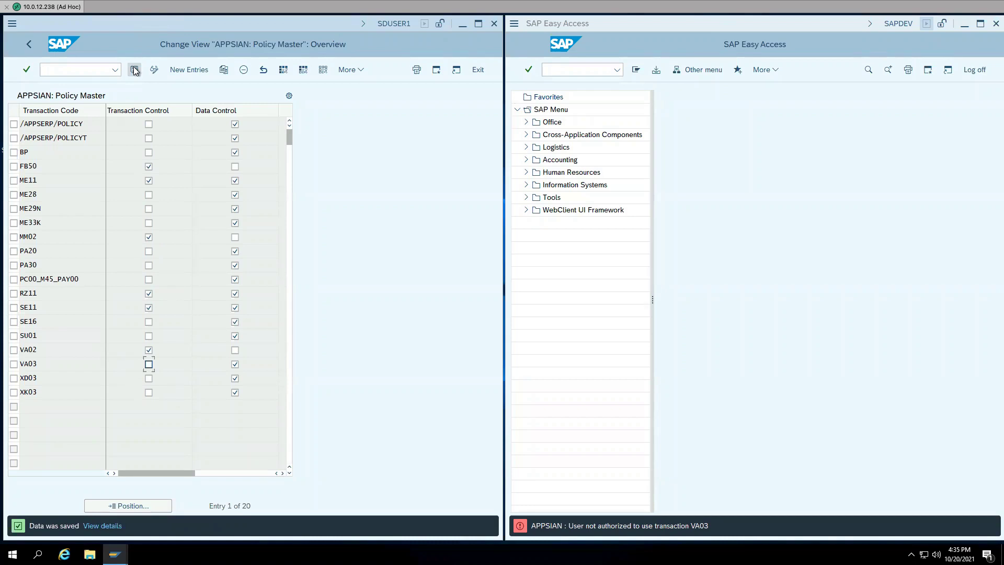
Rerun PA20 from the right session's history; it now opens HR Master Data
left_click(618, 69)
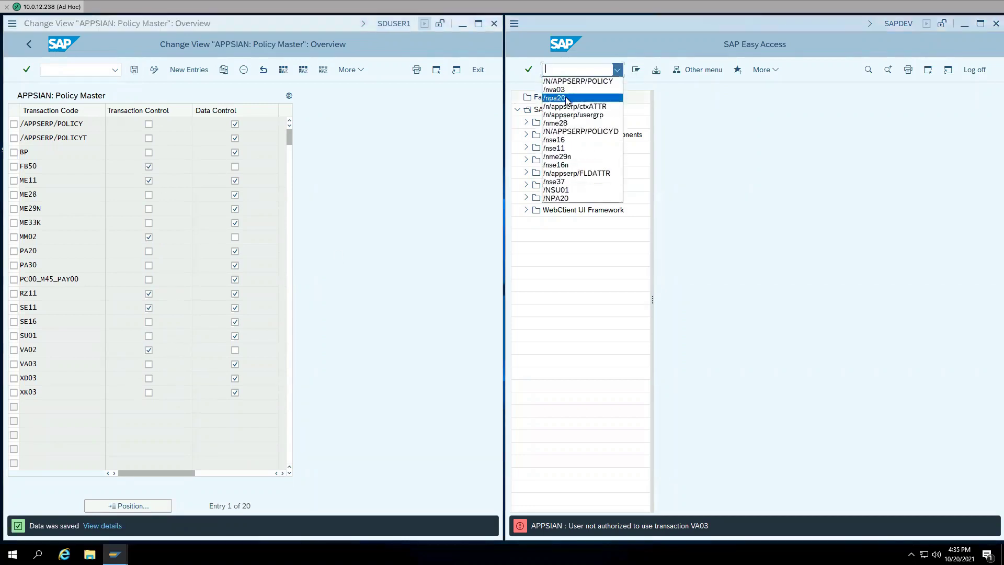
left_click(556, 98)
key("Return")
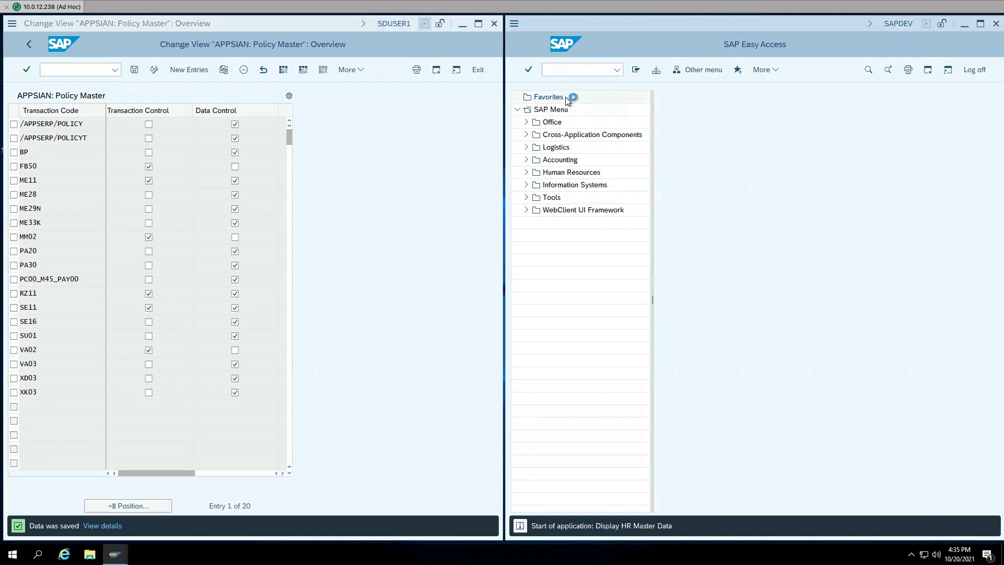
Rerun VA03 from history and display promotion order 4
left_click(617, 70)
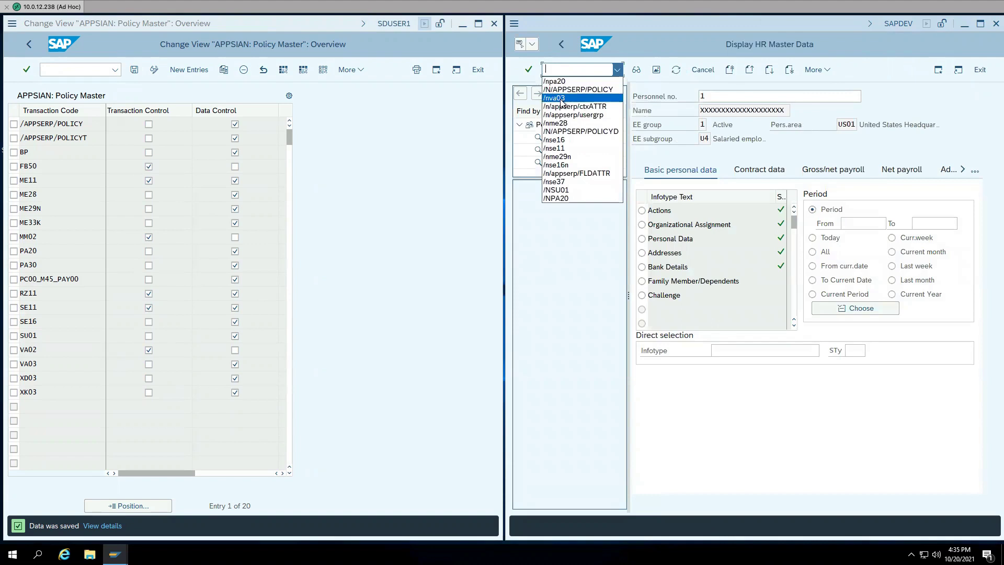
left_click(562, 102)
key("Return")
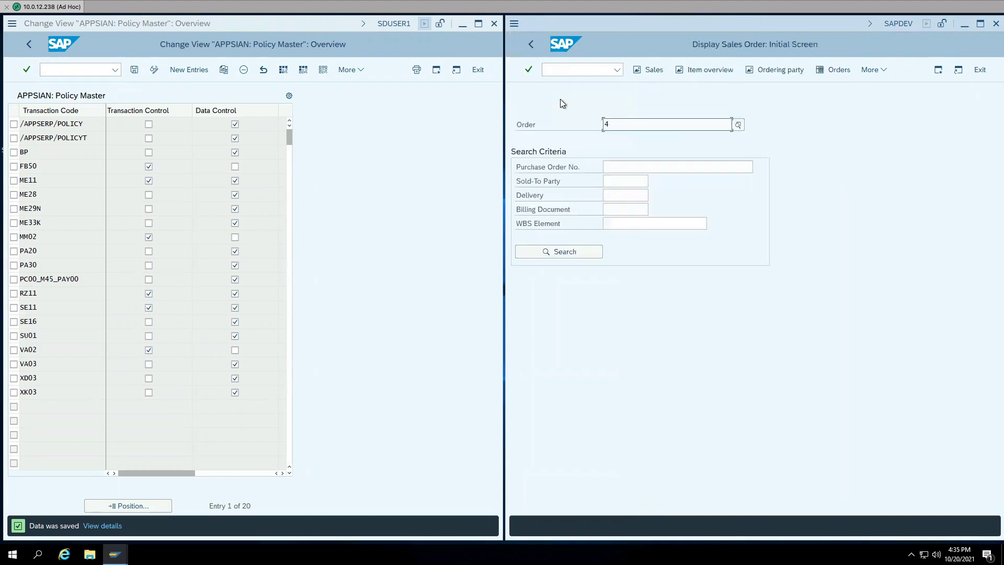
left_click(563, 254)
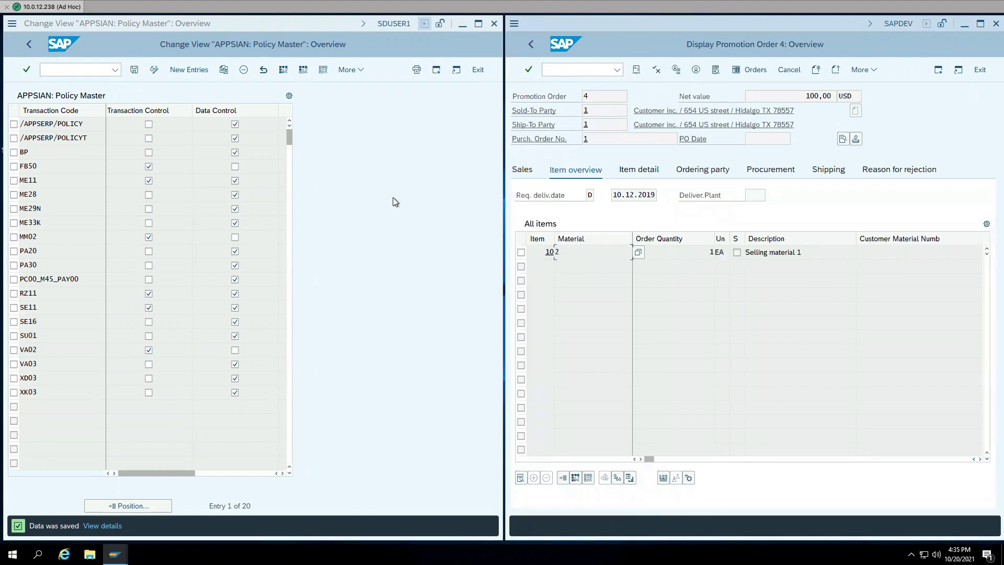
Re-tick Transaction Control for PA20 and VA03, then rerun VA03 and select PA20 from history to confirm the block
left_click(149, 252)
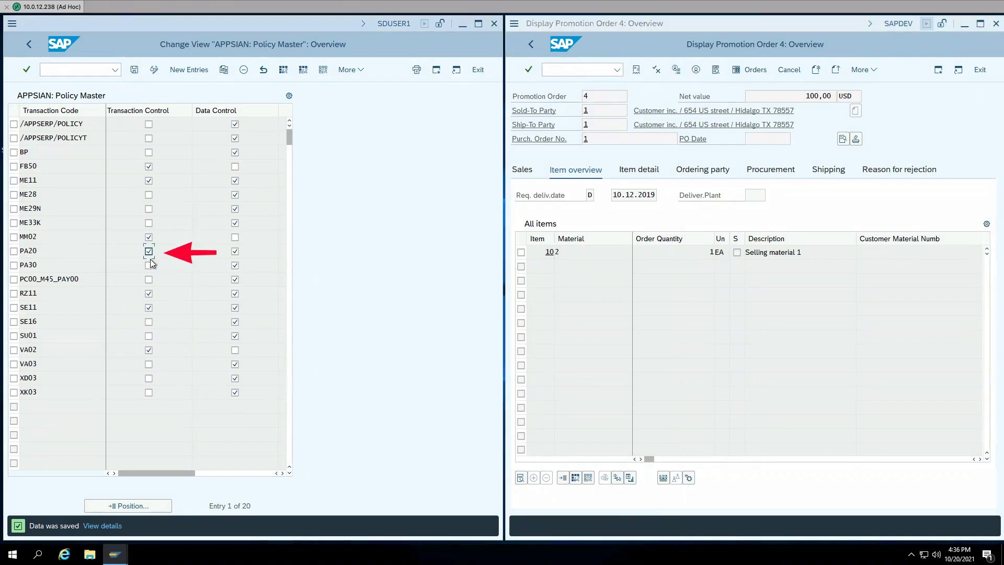
left_click(149, 364)
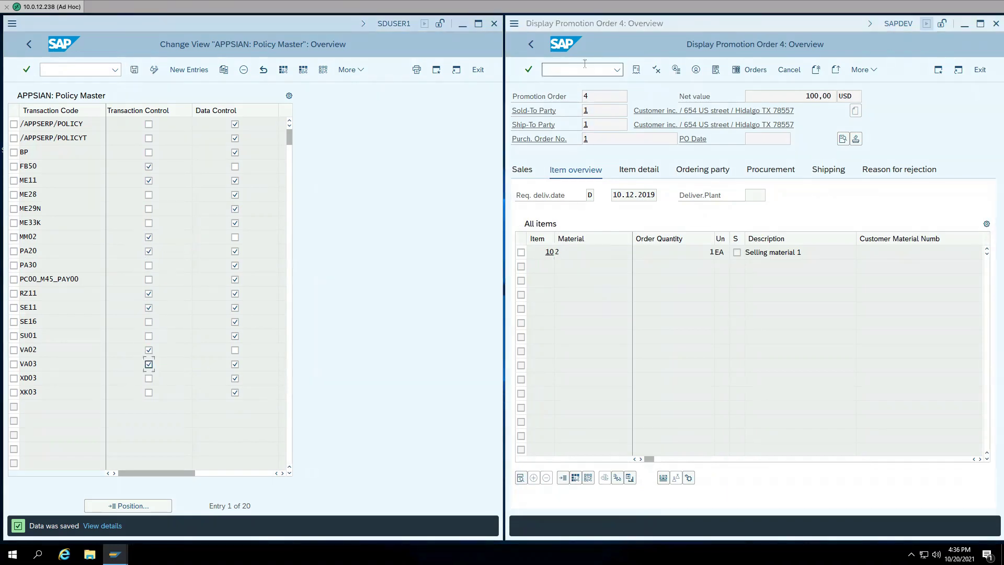
left_click(617, 69)
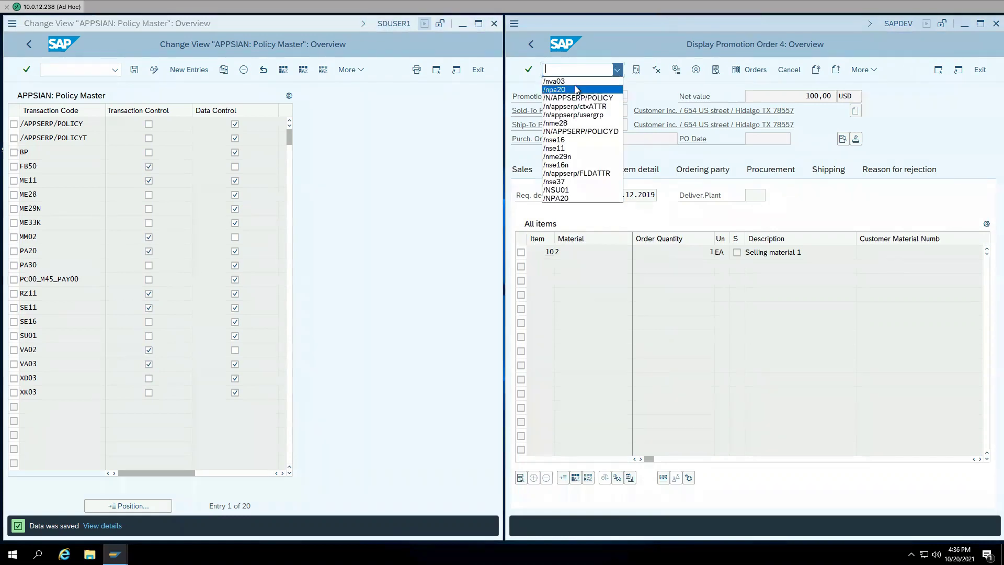
left_click(575, 81)
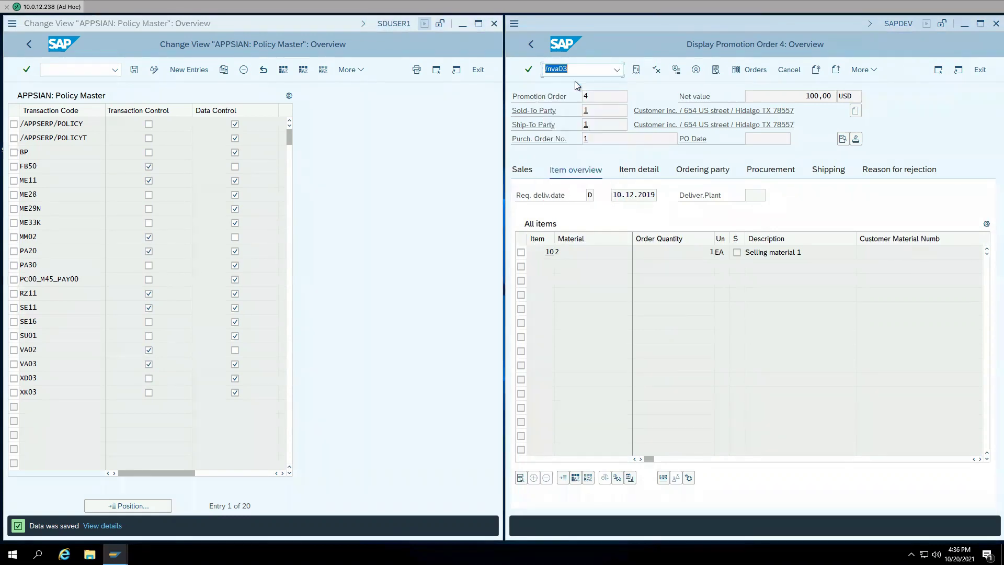
key("Return")
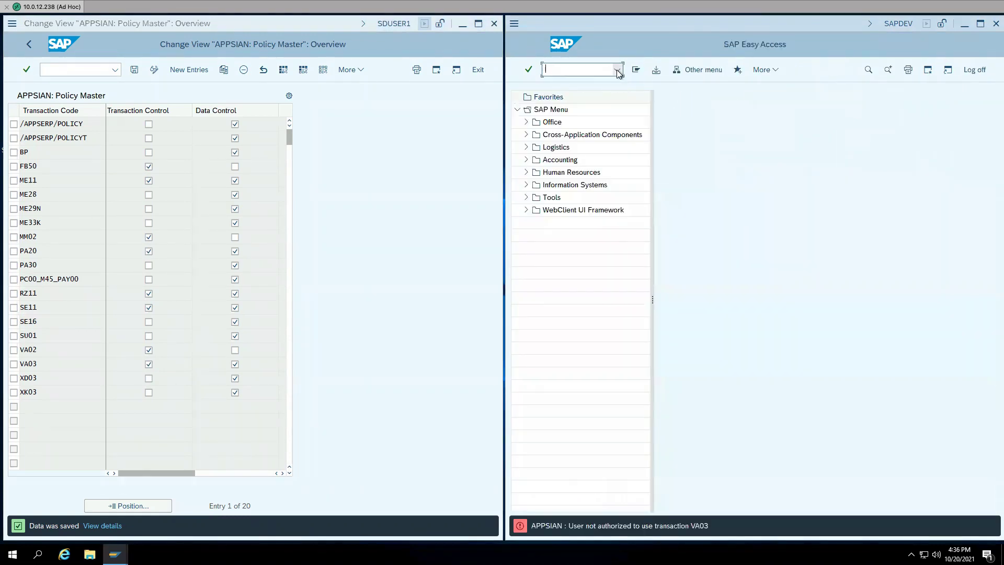
left_click(619, 71)
left_click(604, 89)
Run PA20 to confirm it is refused again
key("Return")
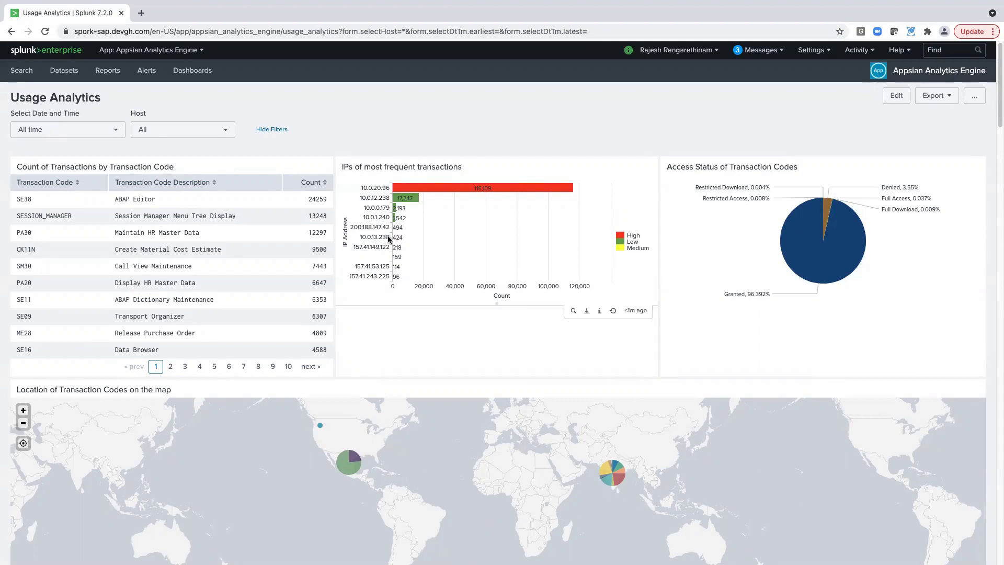
Scroll through the 4,933 Denied access events table with transaction codes and IP addresses
mouse_move(811, 250)
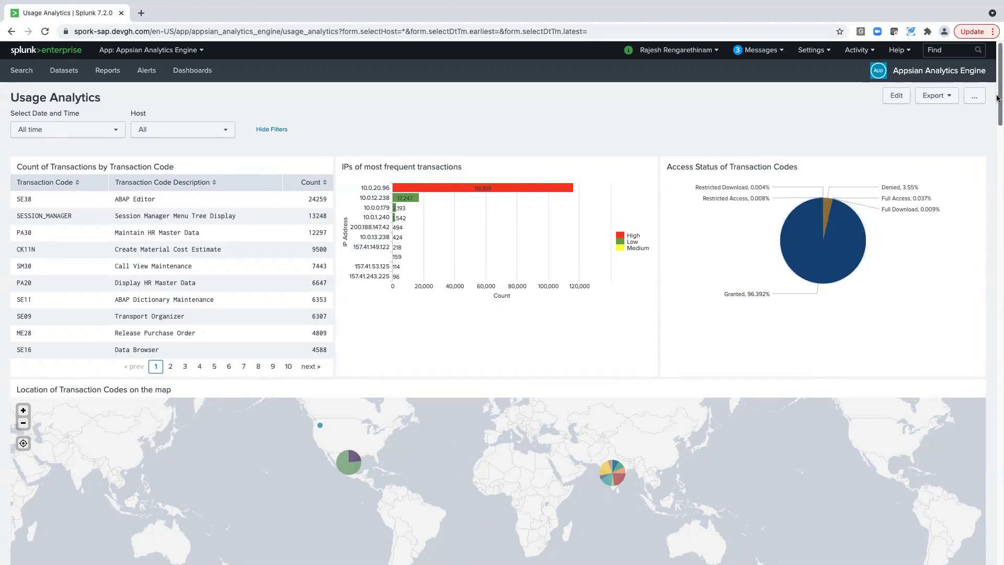
scroll(997, 98, "down", 1)
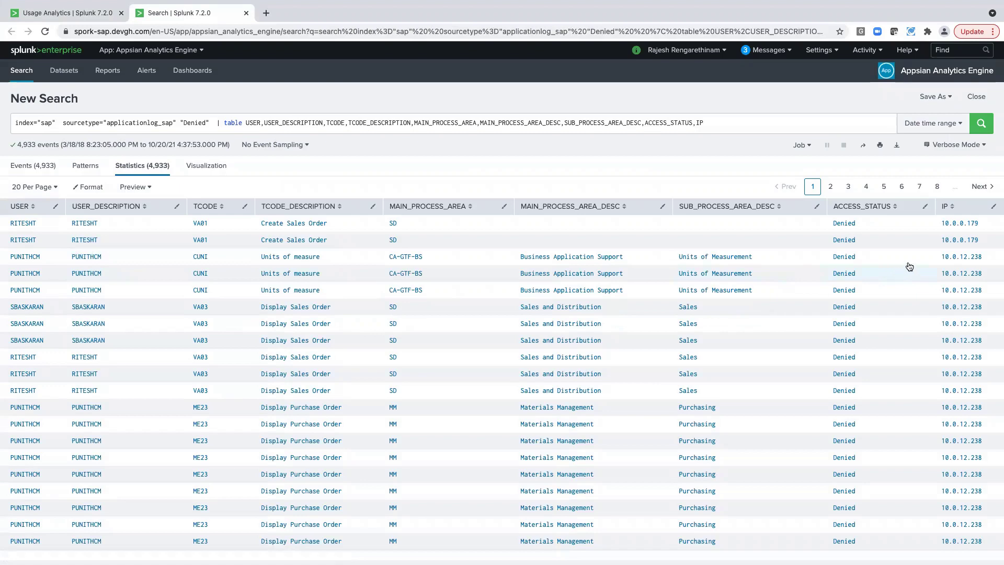
Close the Denied search tab and scroll the dashboard to the Access Status and Front Door User Activity charts
left_click(246, 12)
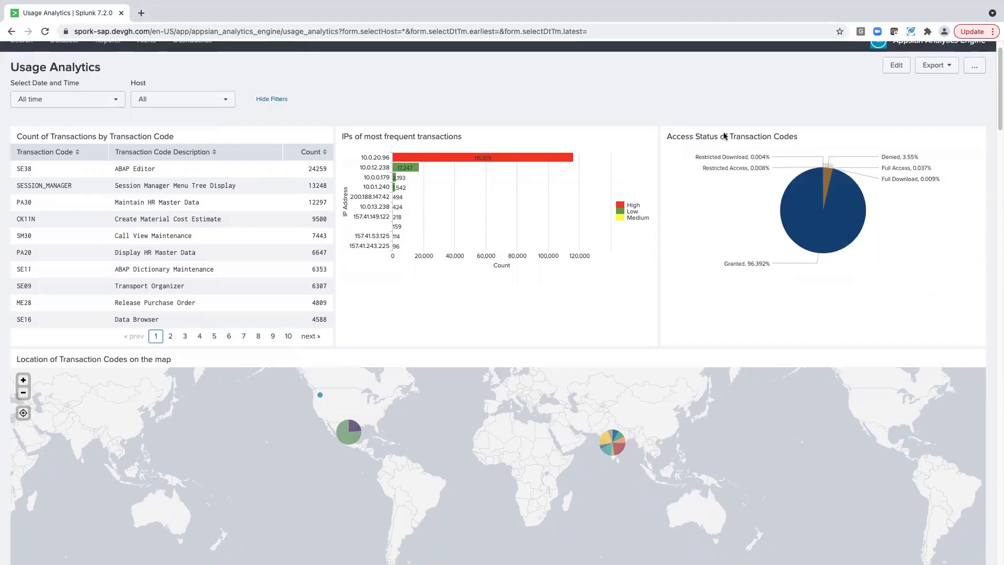
left_click_drag(998, 115, 997, 157)
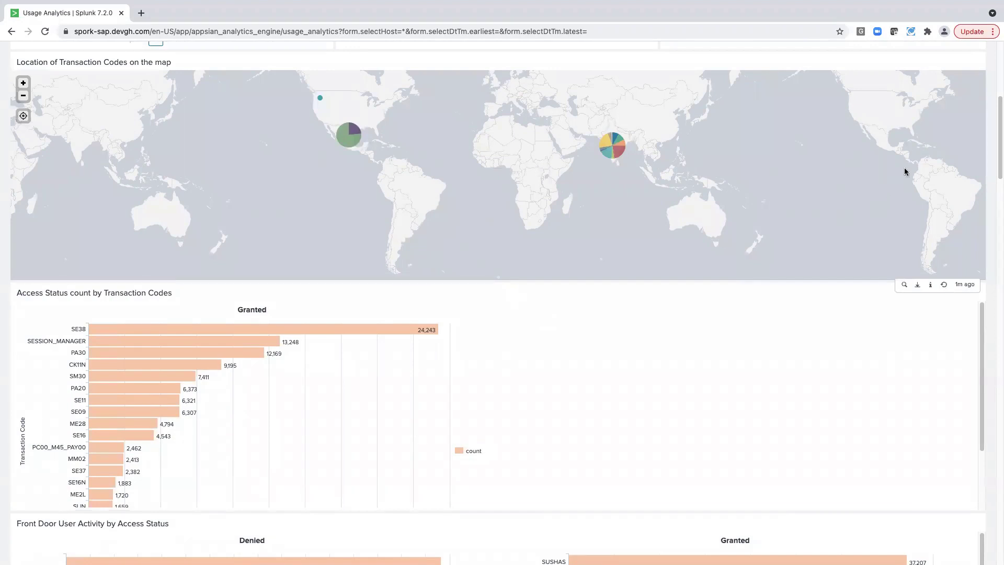
left_click_drag(998, 128, 997, 168)
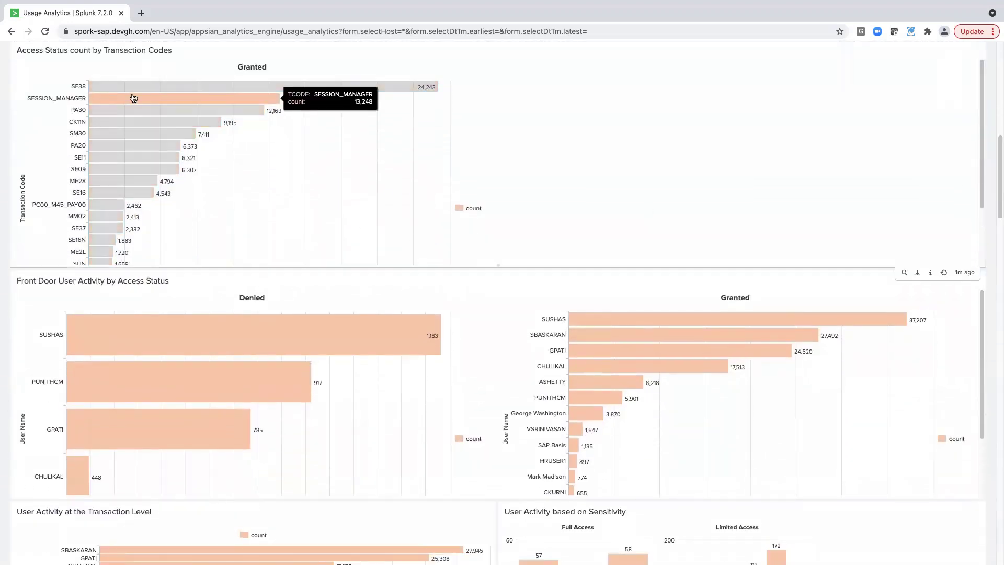
mouse_move(131, 333)
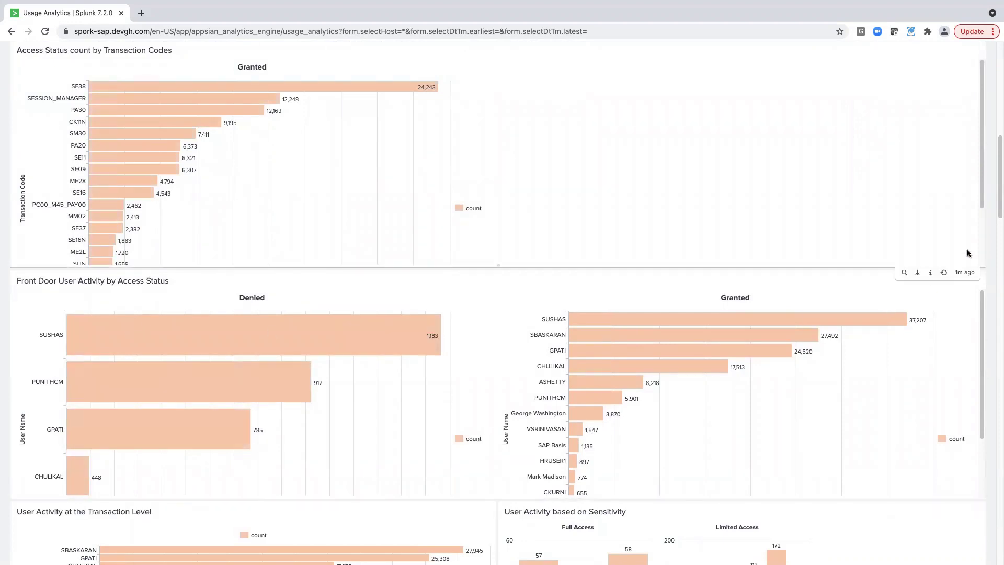
left_click_drag(998, 186, 998, 518)
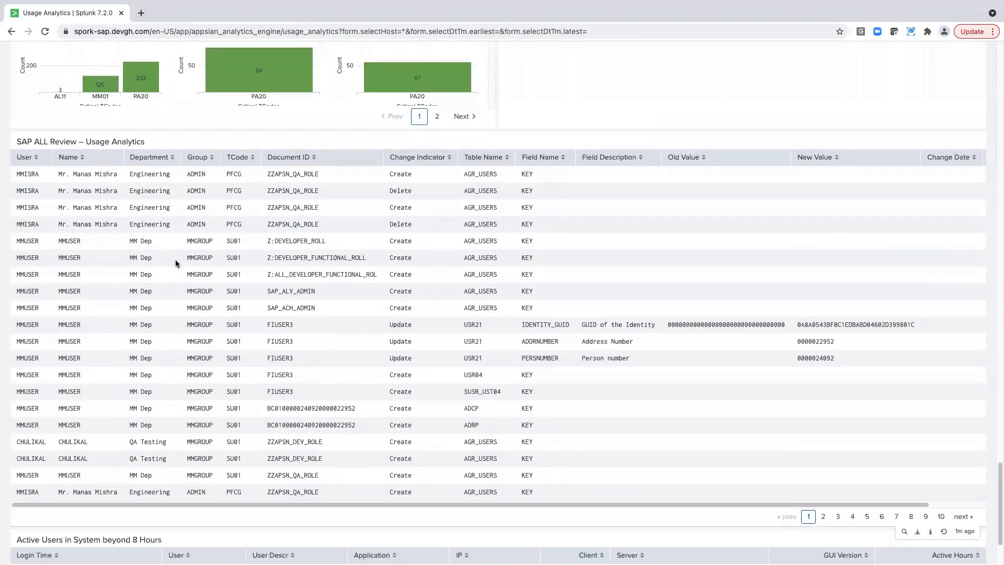